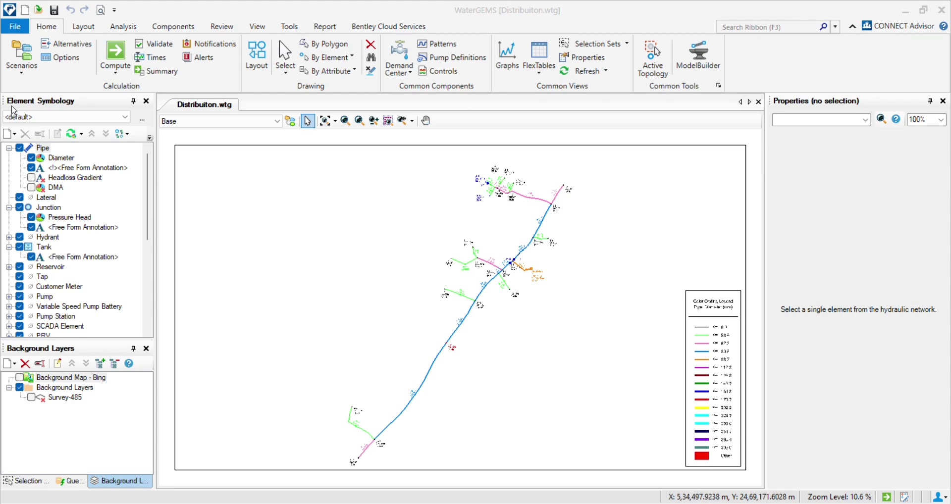
pyautogui.click(16, 27)
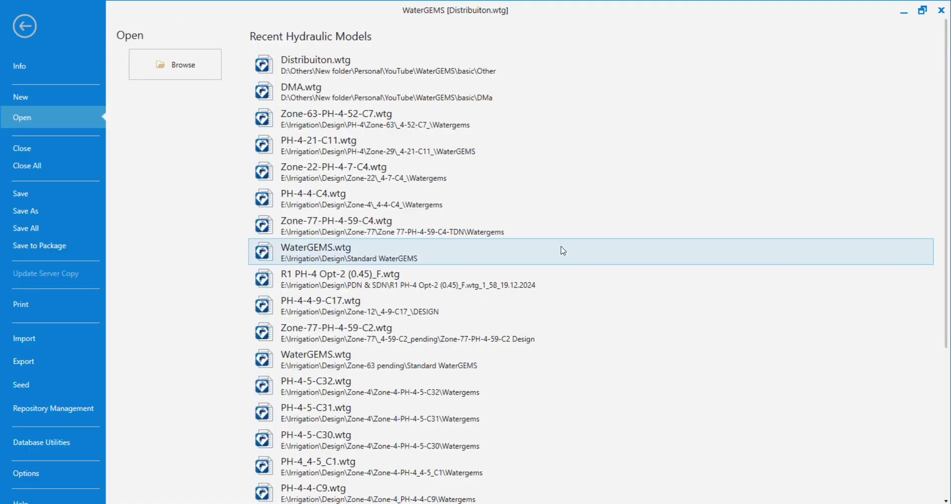
pyautogui.click(46, 367)
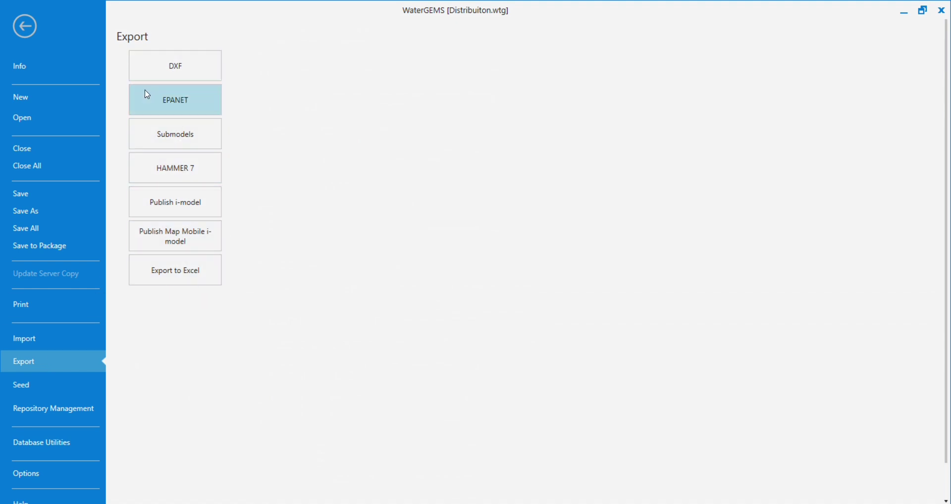
pyautogui.click(28, 26)
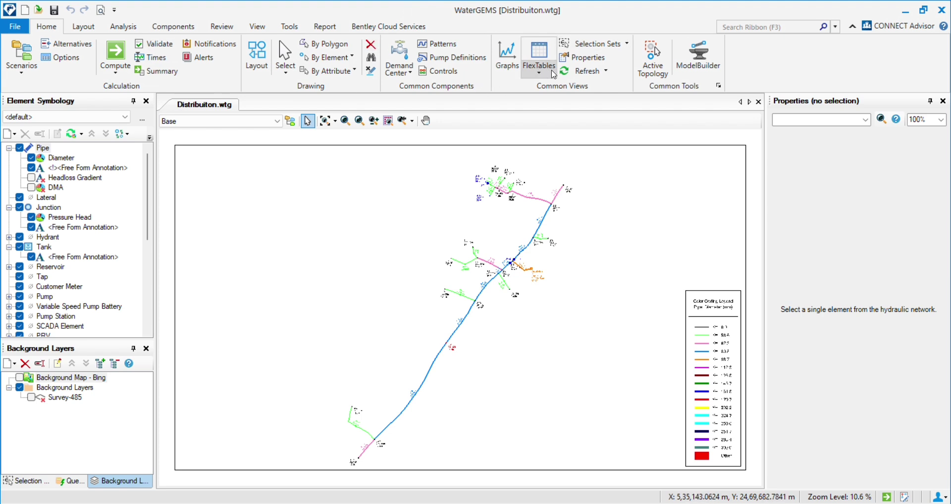
# Open the Pipe FlexTable and review its columns from user-defined length to hydraulic grade.
pyautogui.click(547, 72)
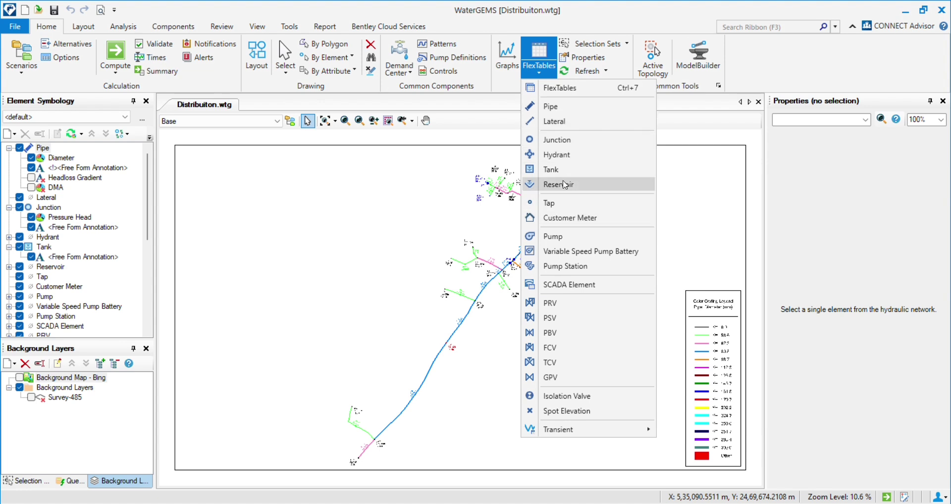
pyautogui.click(573, 115)
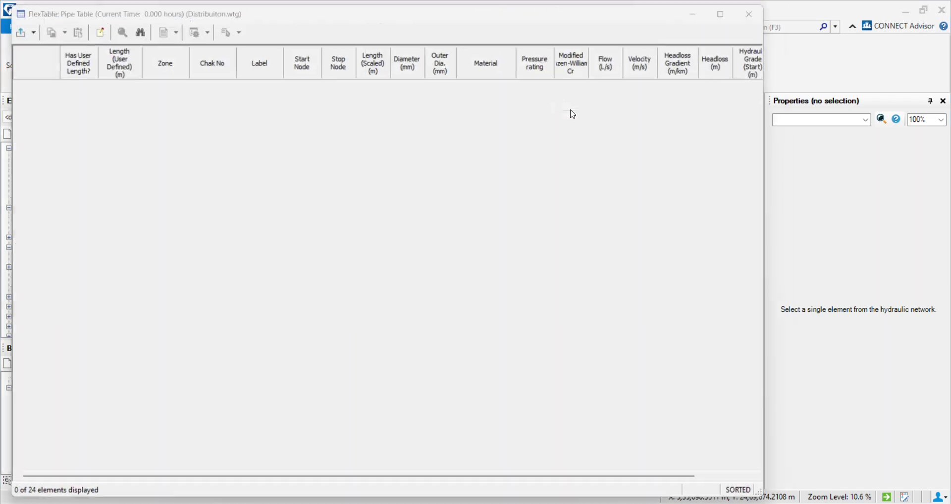
pyautogui.moveTo(671, 484); pyautogui.dragTo(438, 476)
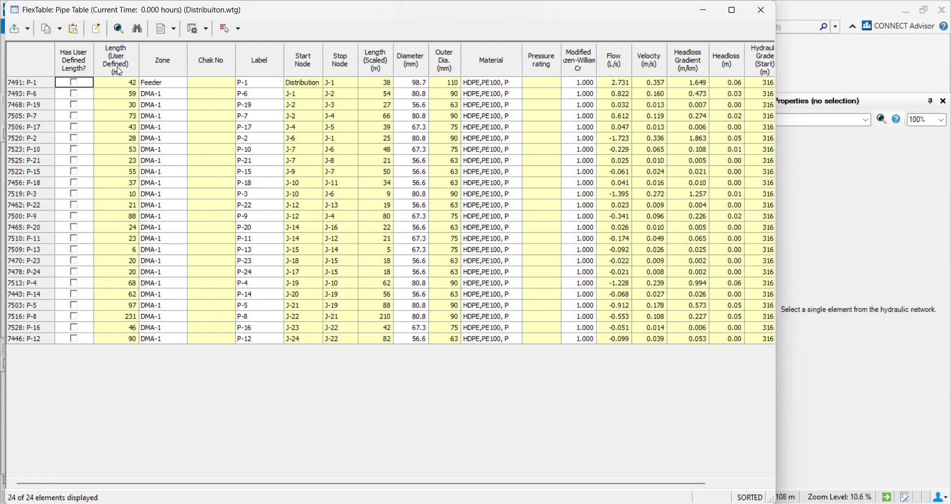
pyautogui.moveTo(201, 487); pyautogui.dragTo(388, 465)
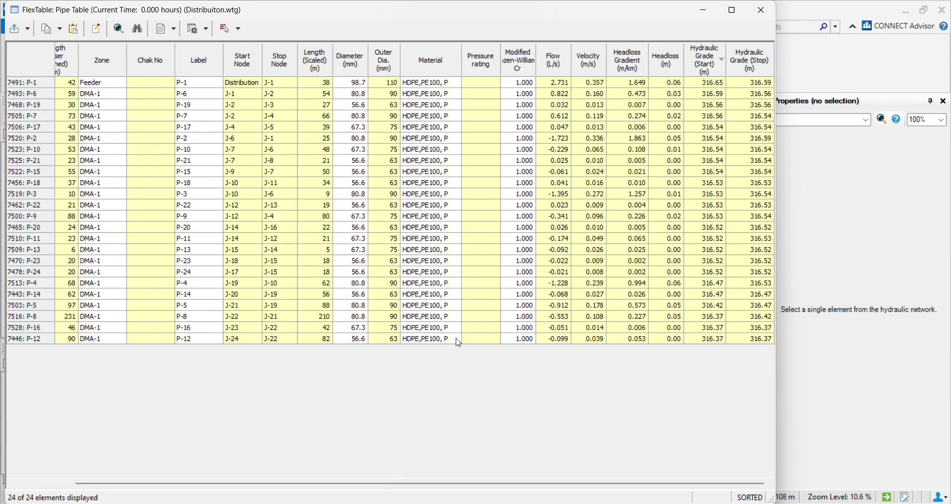
pyautogui.moveTo(474, 488); pyautogui.dragTo(416, 488)
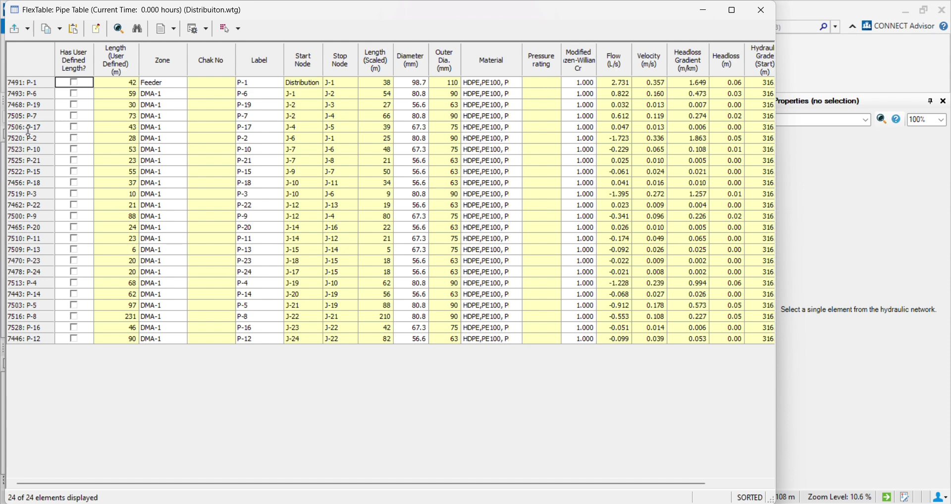
# Select all rows of the pipe table and export them to an Esri Shapefile named Pipetable in the New folder under Downloads.
pyautogui.click(41, 59)
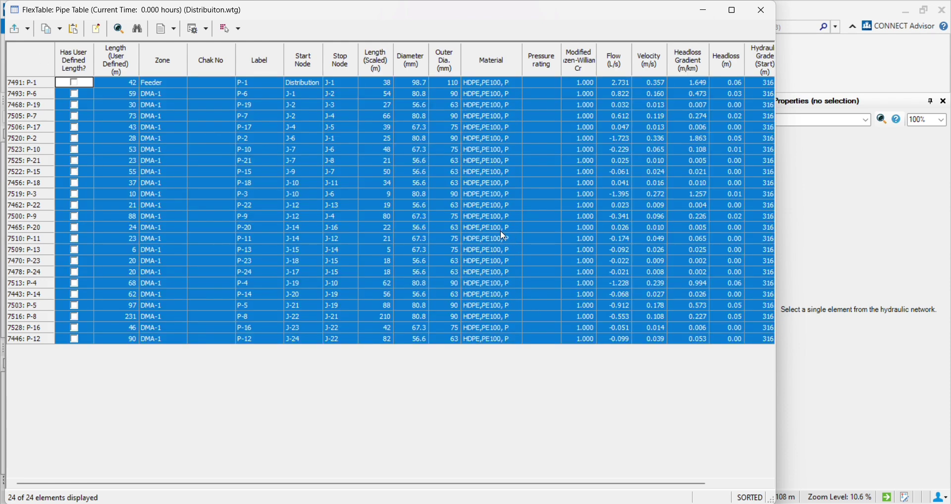
pyautogui.click(18, 31)
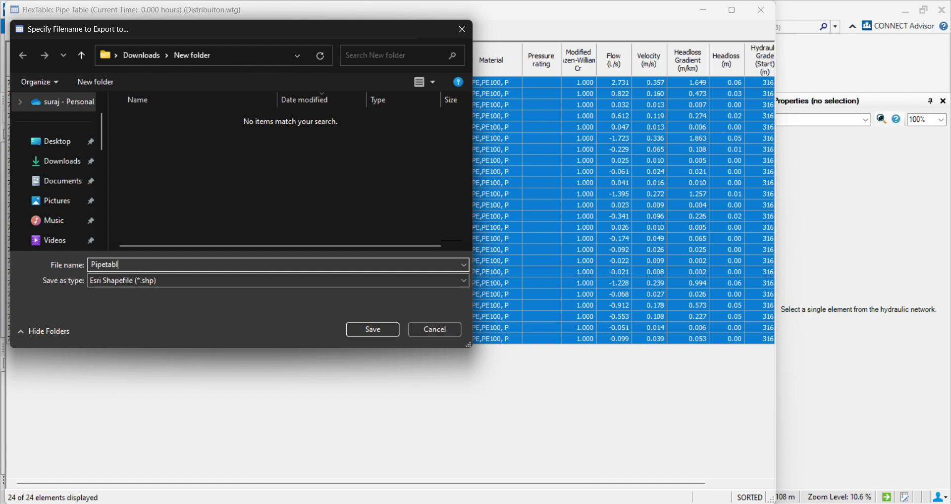
pyautogui.click(378, 330)
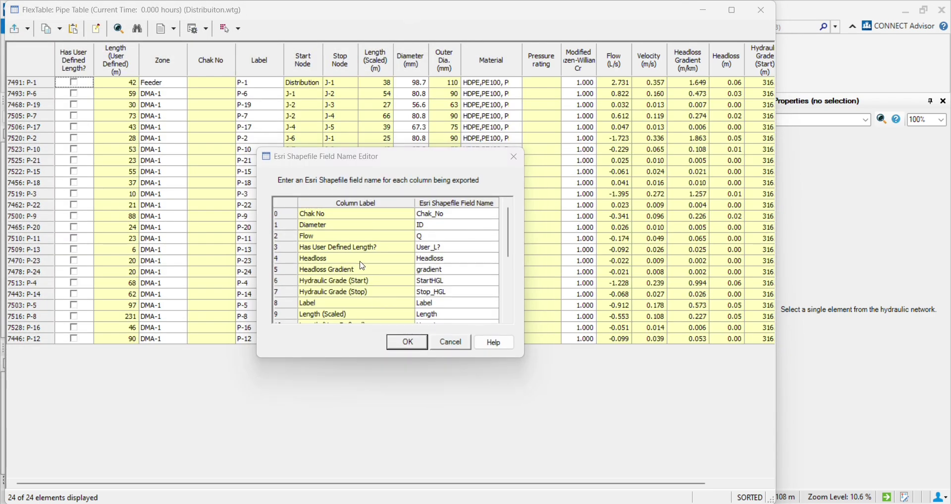
pyautogui.click(407, 344)
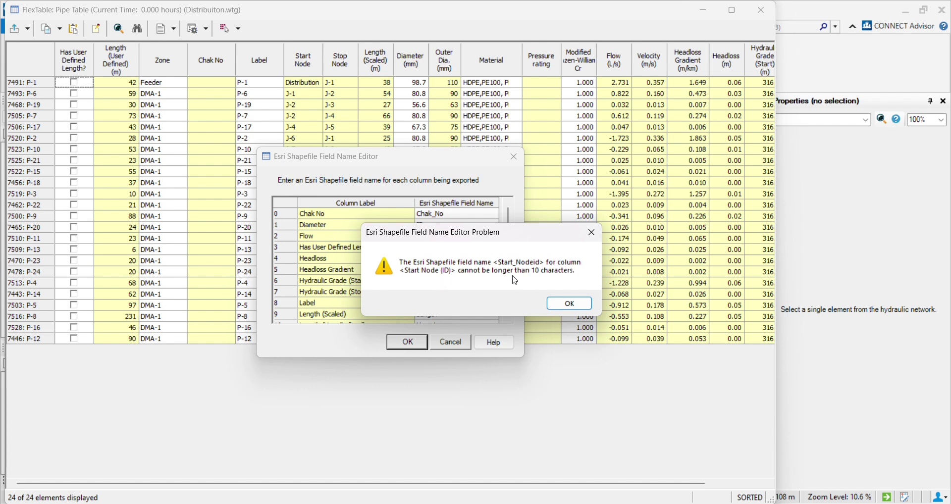
pyautogui.click(571, 304)
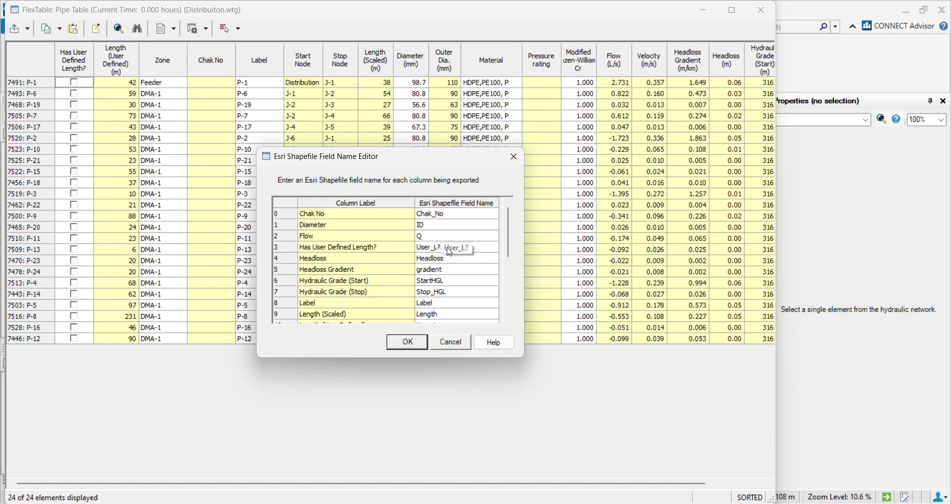
# Set the Esri Shapefile field name for the Start Node (ID) column to Start_NID.
pyautogui.scroll(-4, 434, 292)
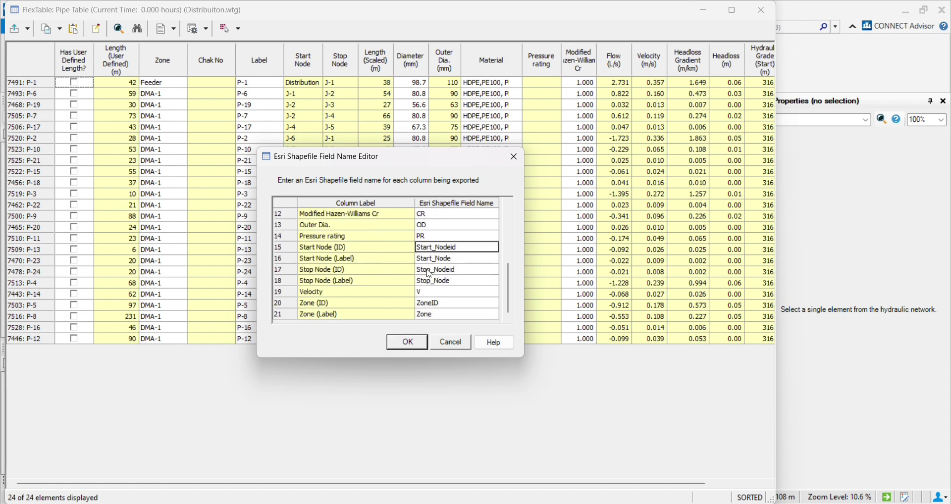
pyautogui.scroll(4, 430, 274)
pyautogui.scroll(-1, 468, 283)
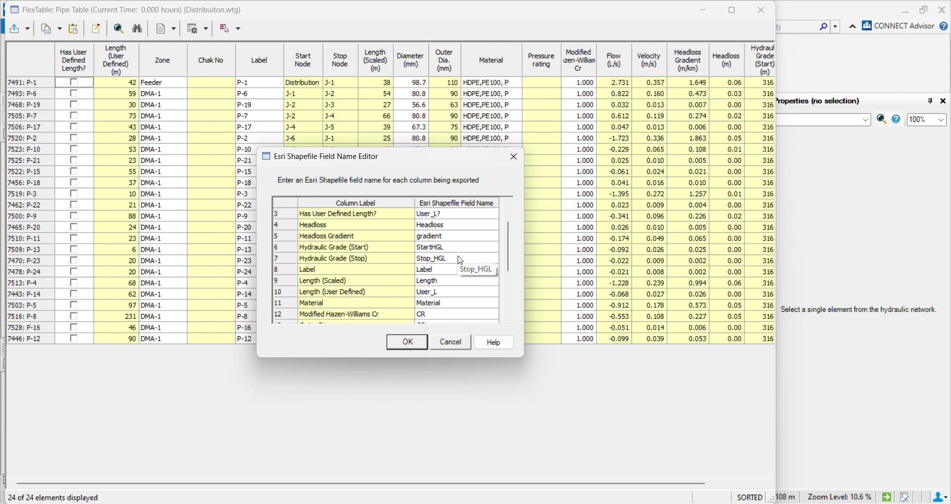
pyautogui.scroll(-2, 464, 260)
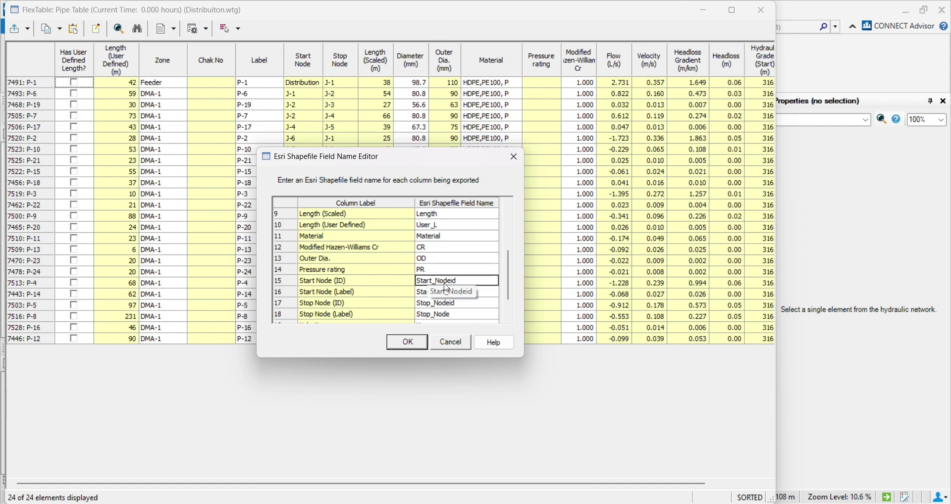
pyautogui.click(459, 282)
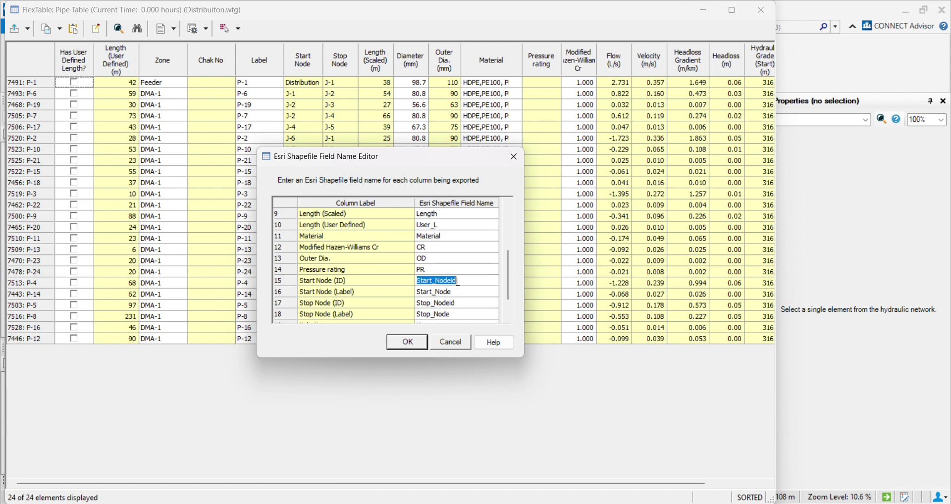
pyautogui.click(445, 281)
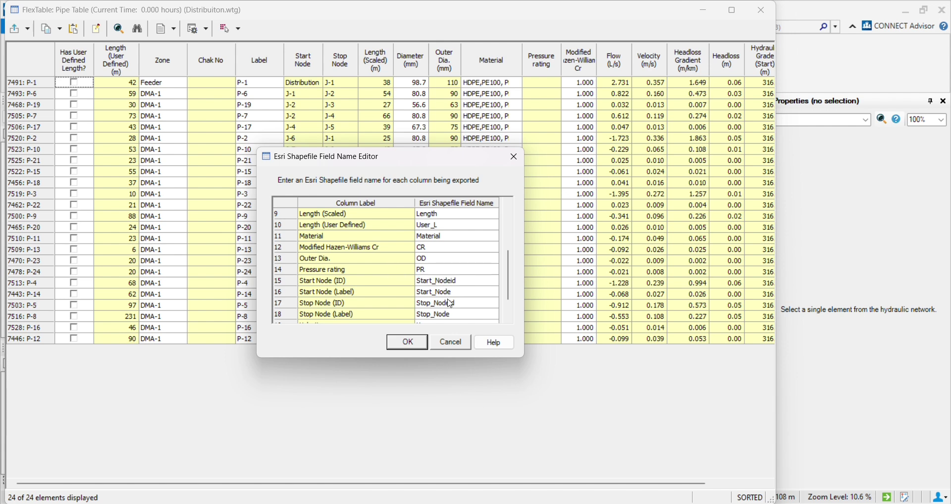
pyautogui.moveTo(444, 281); pyautogui.dragTo(484, 280)
pyautogui.press('BackSpace')
pyautogui.write('ID')
pyautogui.click(449, 296)
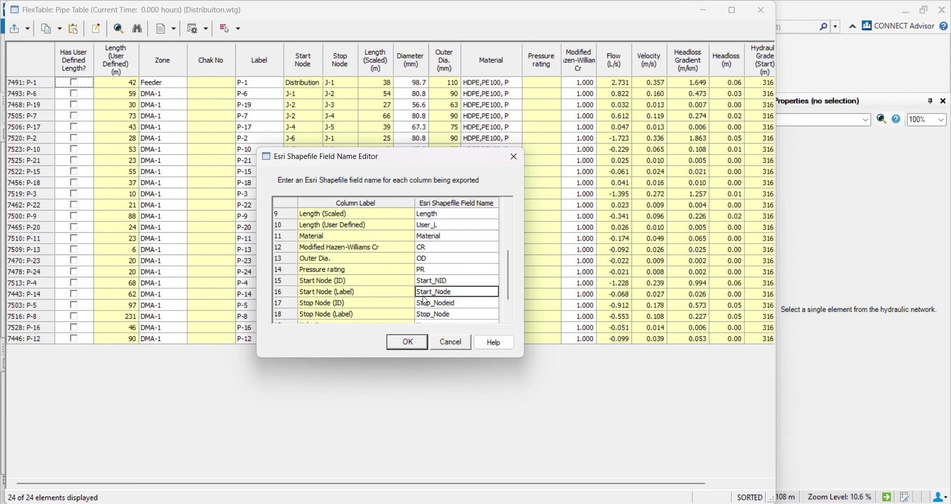
# Shorten the Esri Shapefile field name of the Stop Node (ID) column so it ends in ID, and complete the pipe table export.
pyautogui.scroll(-1, 459, 293)
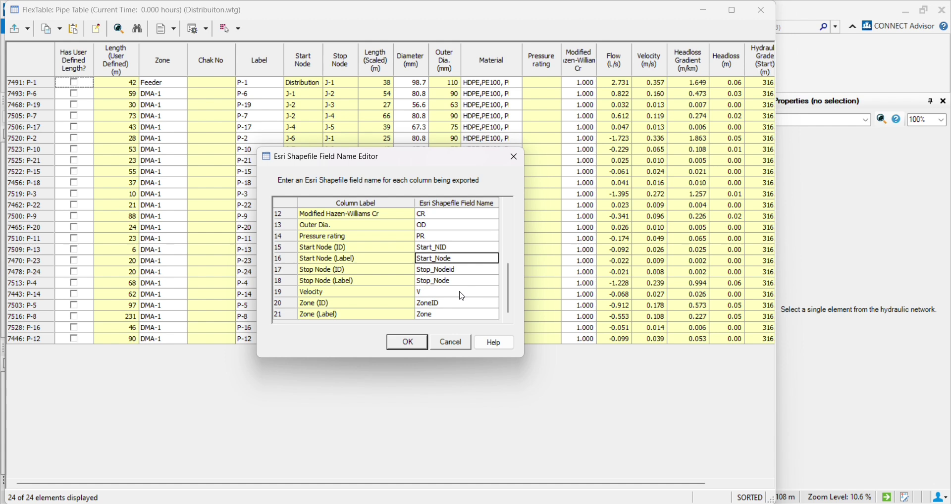
pyautogui.click(451, 272)
pyautogui.doubleClick(451, 271)
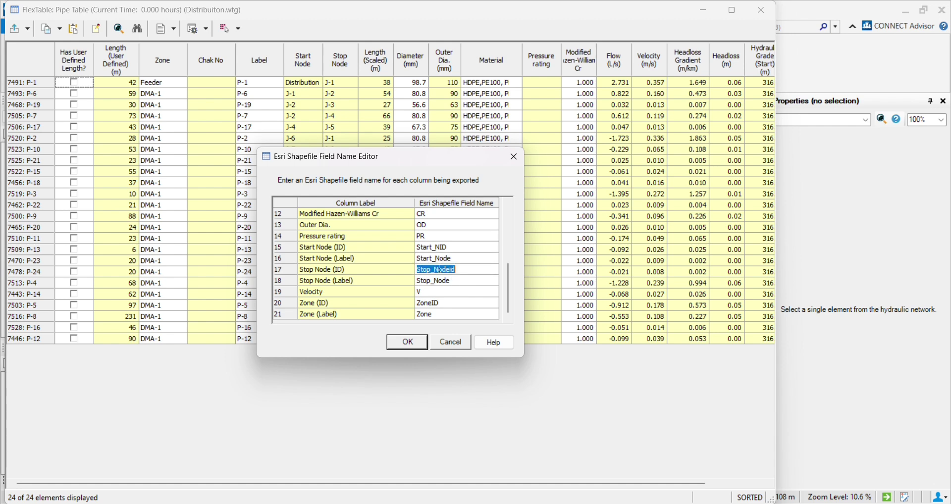
pyautogui.moveTo(439, 270); pyautogui.dragTo(530, 273)
pyautogui.write('ID')
pyautogui.click(409, 345)
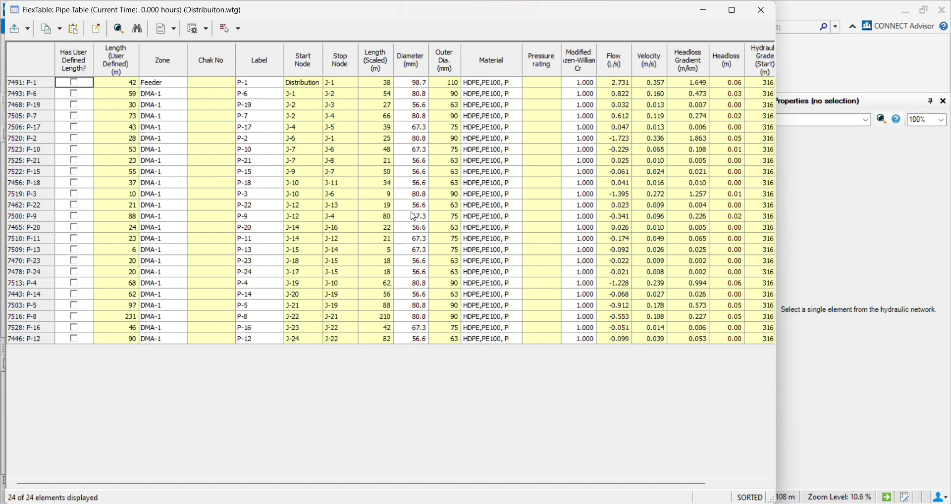
# Check the exported Pipetable files in File Explorer's New folder, then return to WaterGEMS and close the pipe table.
pyautogui.moveTo(590, 484); pyautogui.dragTo(650, 484)
pyautogui.click(505, 503)
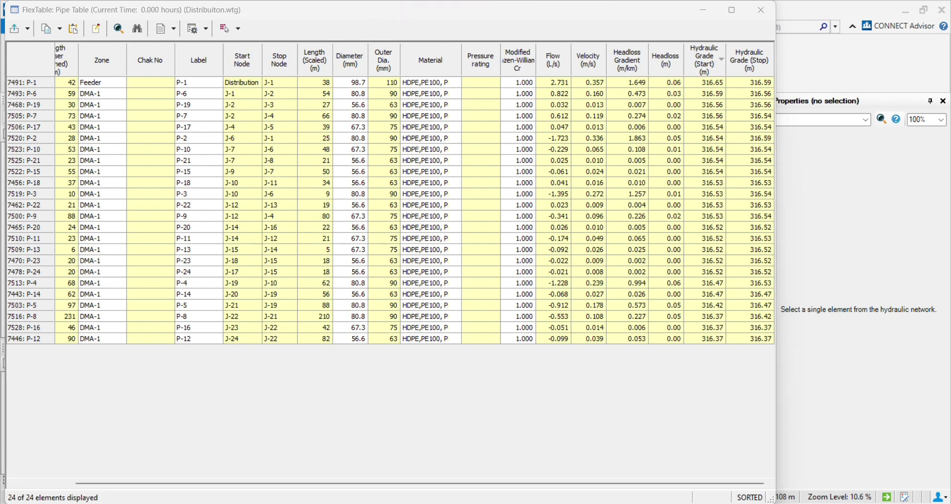
pyautogui.click(539, 482)
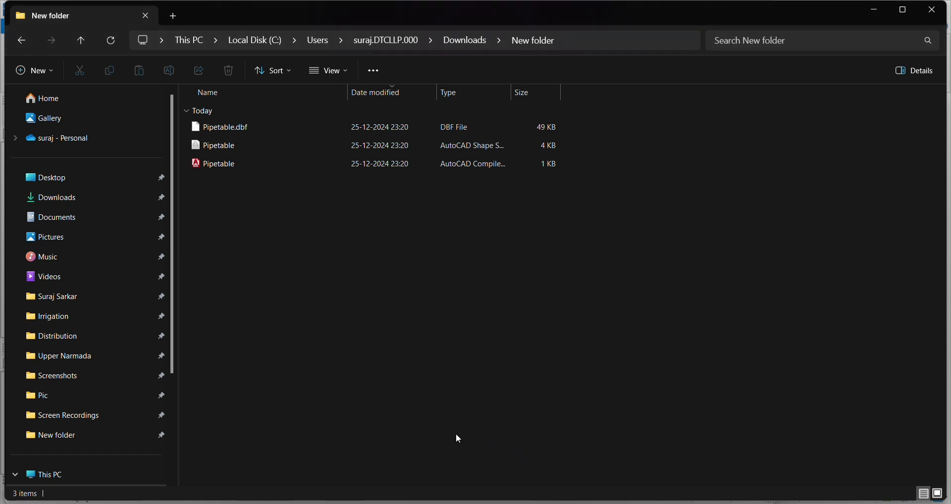
pyautogui.moveTo(262, 207); pyautogui.dragTo(226, 130)
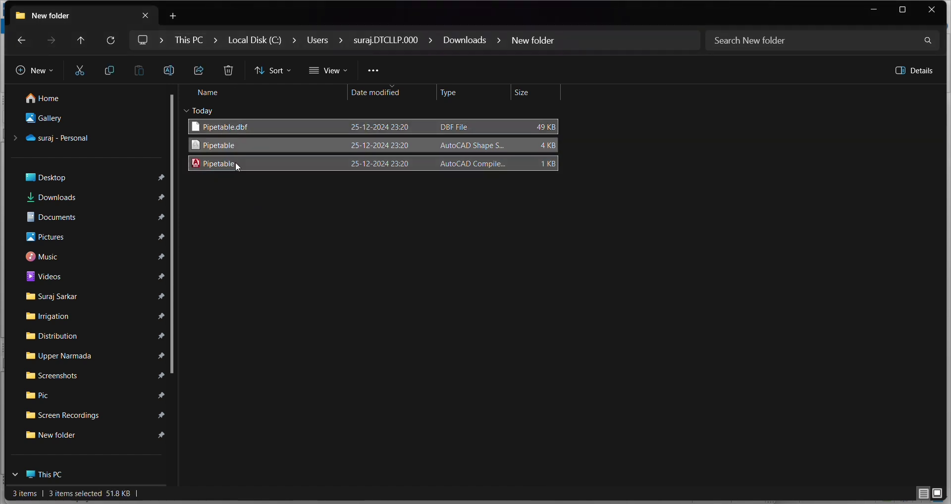
pyautogui.click(639, 502)
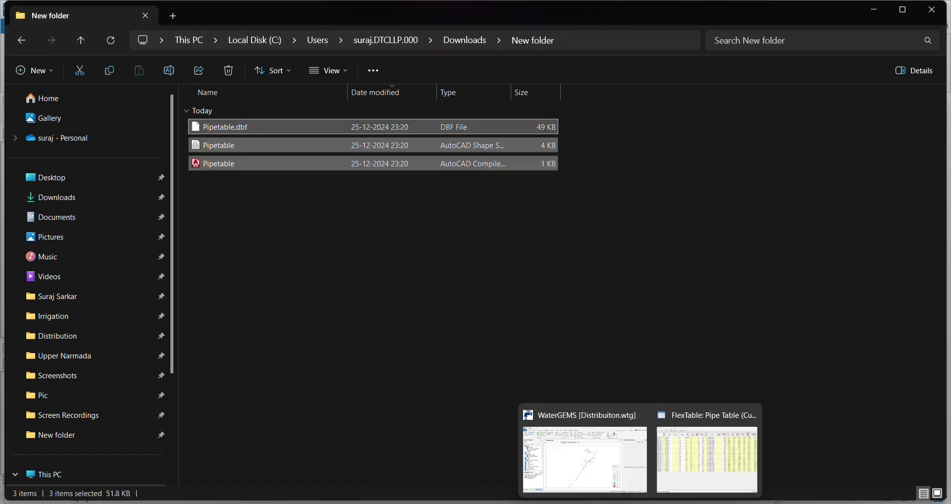
pyautogui.click(687, 463)
pyautogui.click(762, 10)
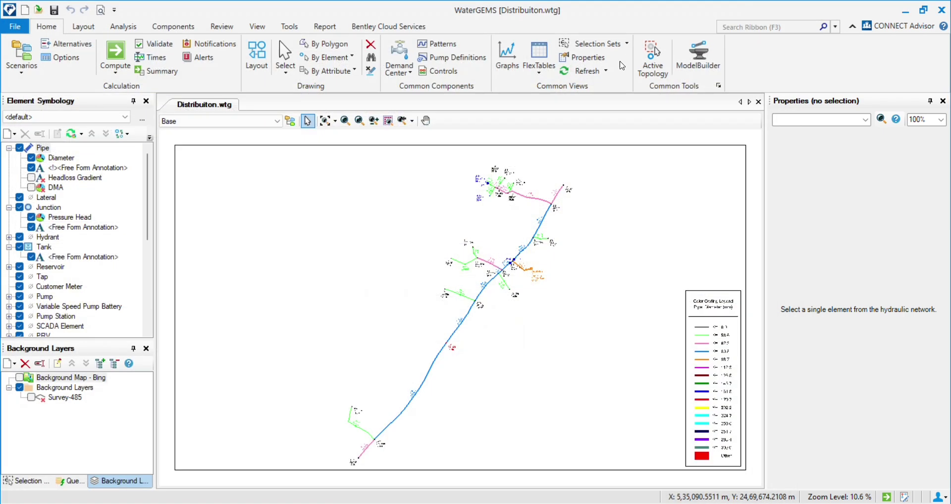
# Export all rows of the Junction FlexTable to an Esri Shapefile named junction table, accepting the existing field names, and close the table.
pyautogui.click(538, 59)
pyautogui.click(550, 140)
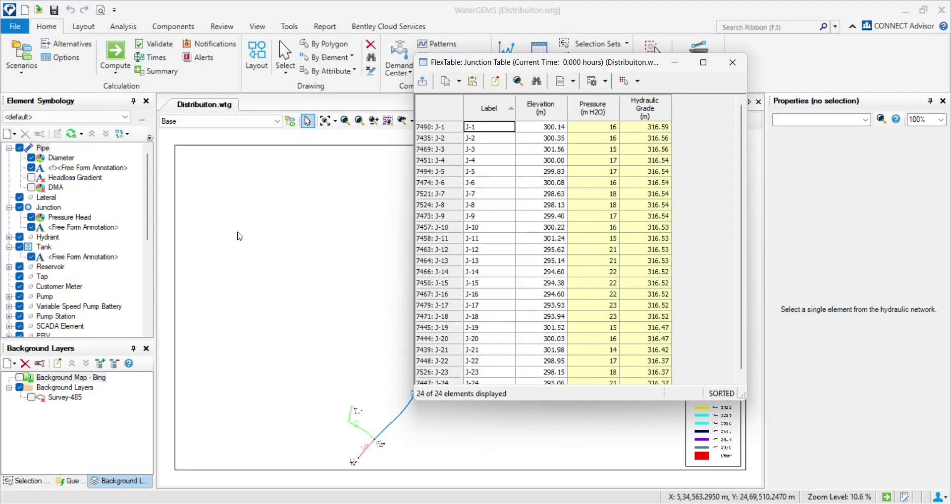
pyautogui.click(447, 115)
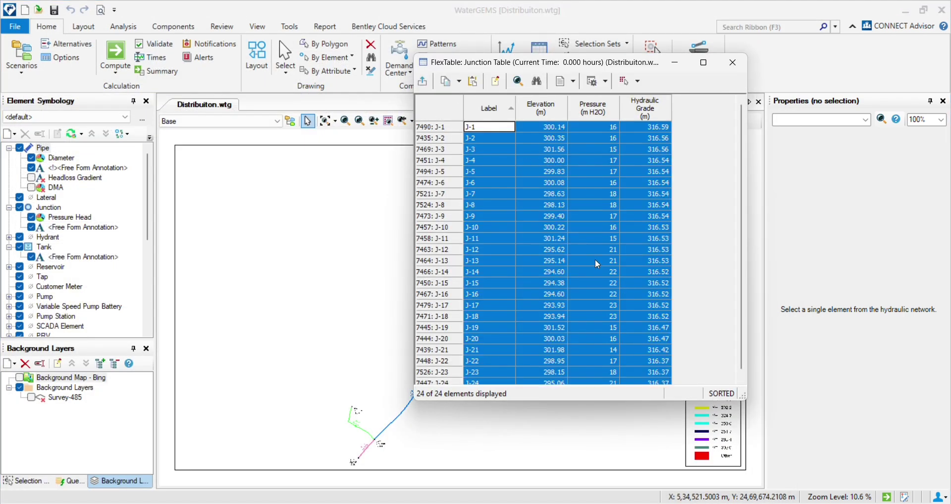
pyautogui.scroll(-1, 597, 264)
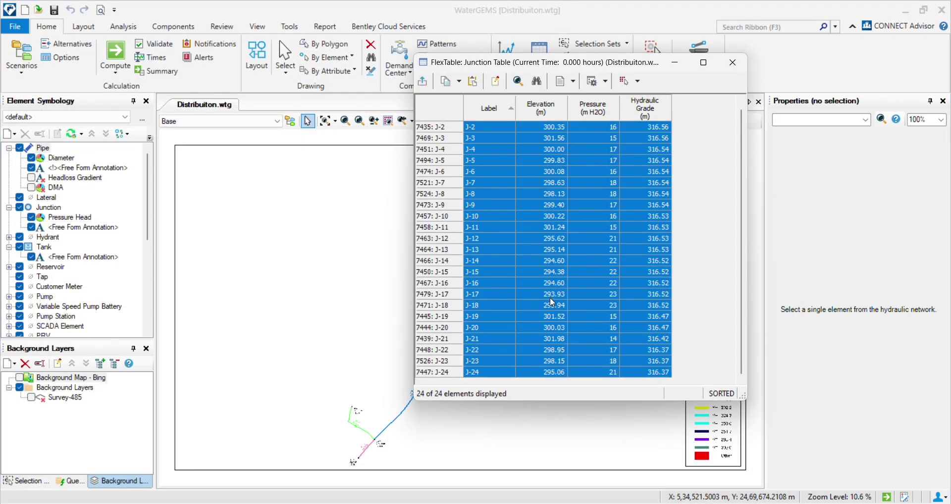
pyautogui.click(425, 83)
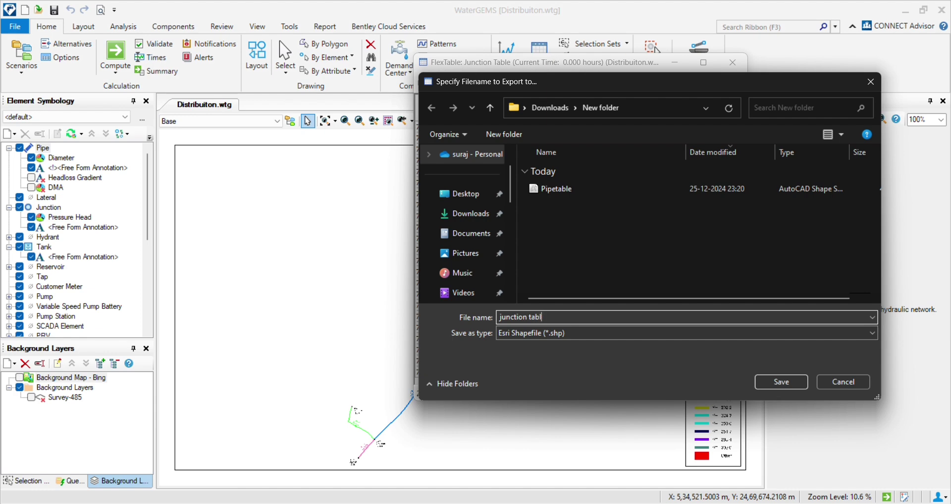
pyautogui.click(781, 382)
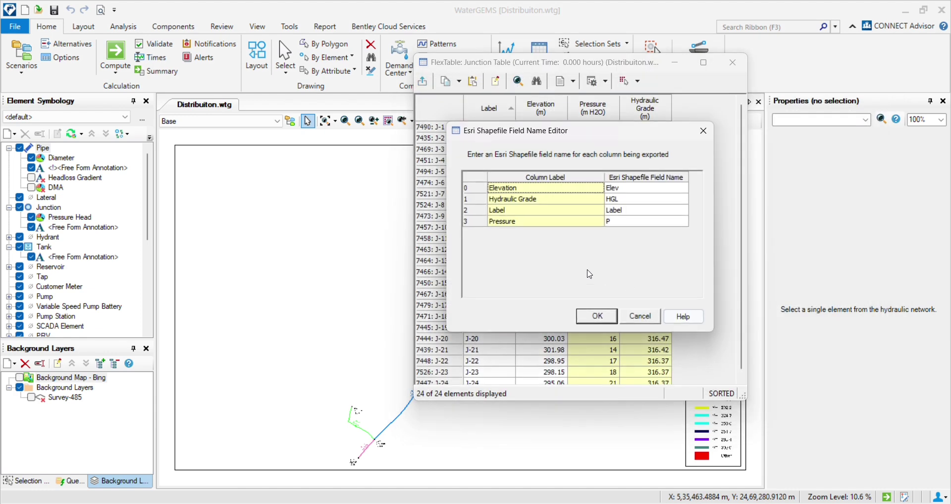
pyautogui.click(598, 315)
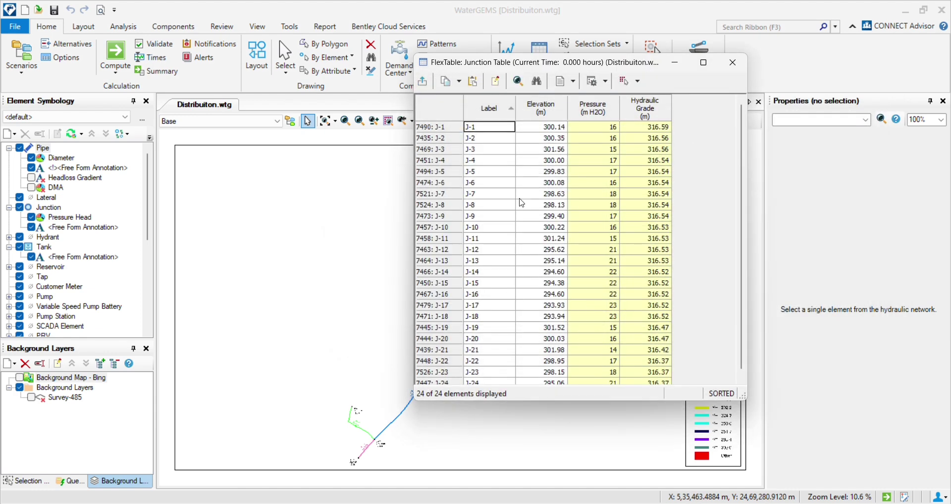
pyautogui.click(741, 70)
# Open the Isolation Valve FlexTable and start exporting it to an Esri Shapefile named valves.
pyautogui.click(538, 73)
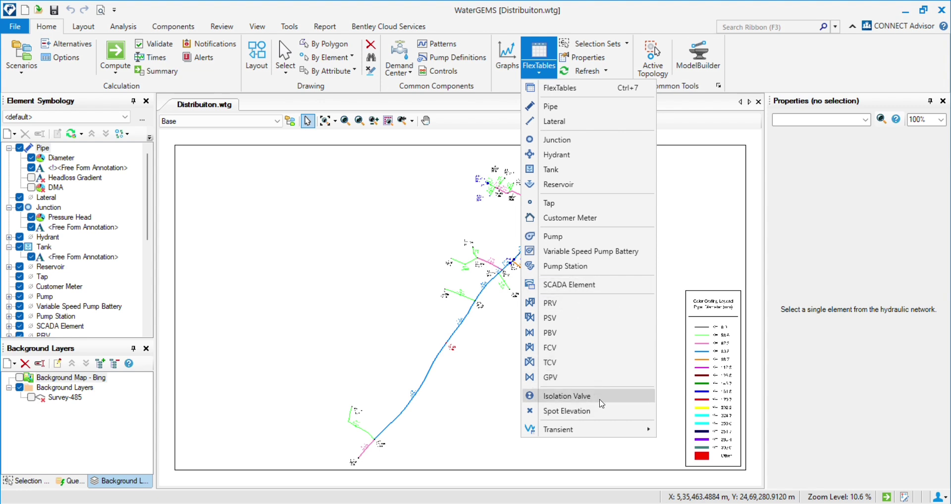
pyautogui.click(567, 396)
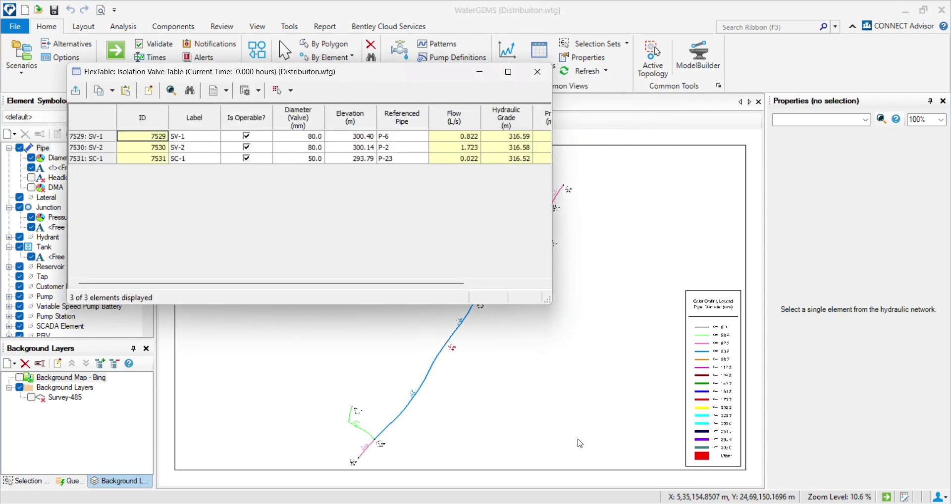
pyautogui.click(78, 120)
pyautogui.click(77, 97)
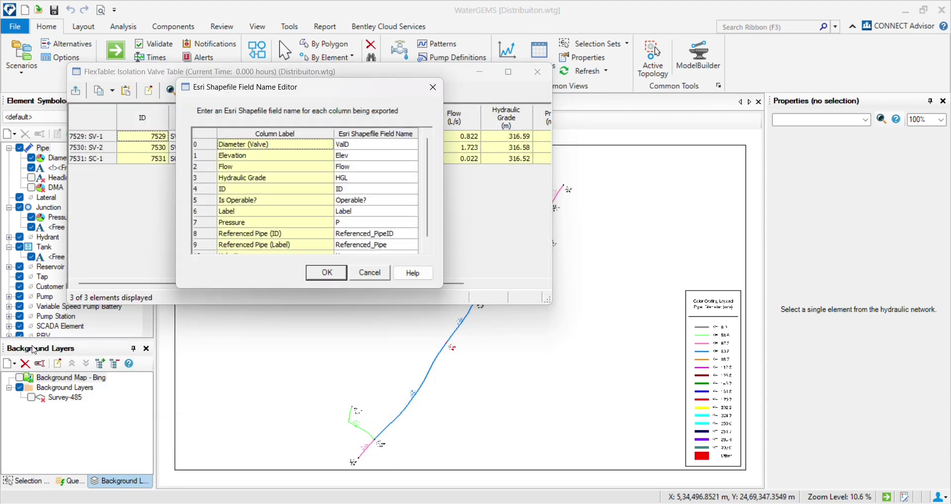
pyautogui.scroll(-1, 307, 269)
pyautogui.click(328, 279)
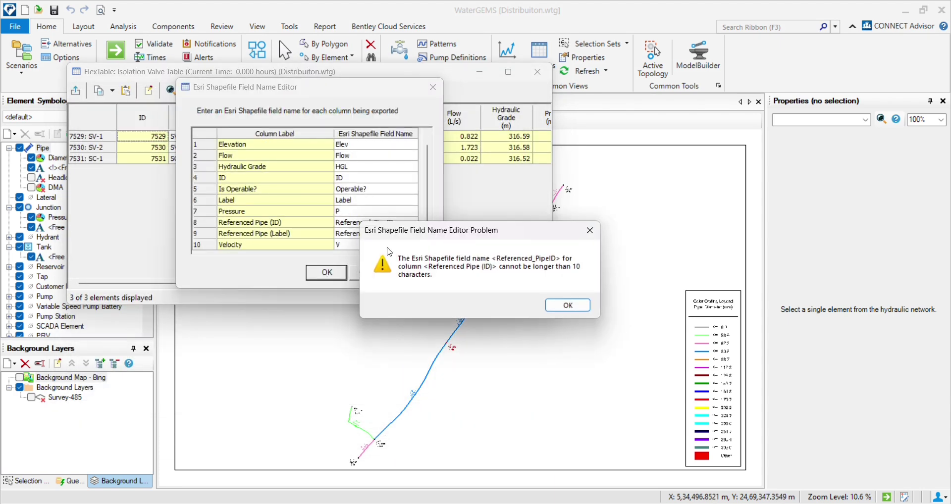
pyautogui.click(561, 307)
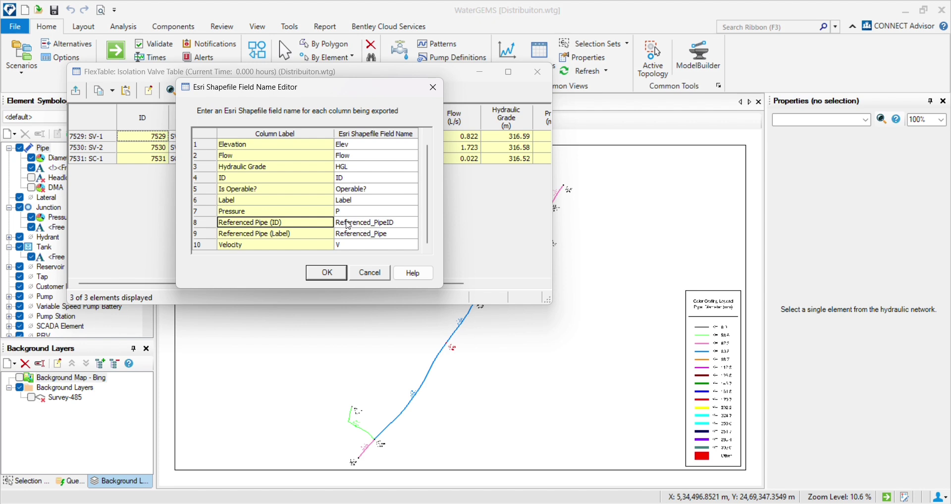
# Shorten the Esri Shapefile field name of the Referenced Pipe (ID) column to R_PipeID.
pyautogui.scroll(1, 378, 197)
pyautogui.scroll(-1, 372, 236)
pyautogui.click(362, 223)
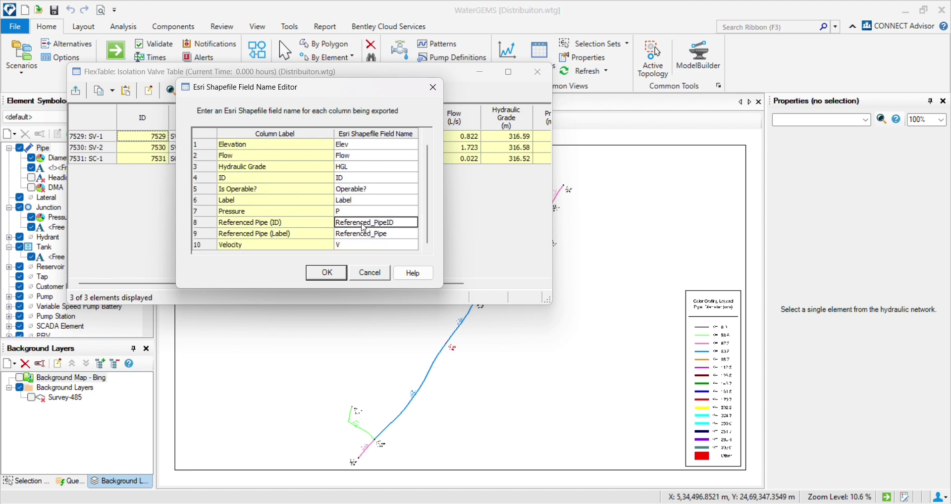
pyautogui.click(377, 225)
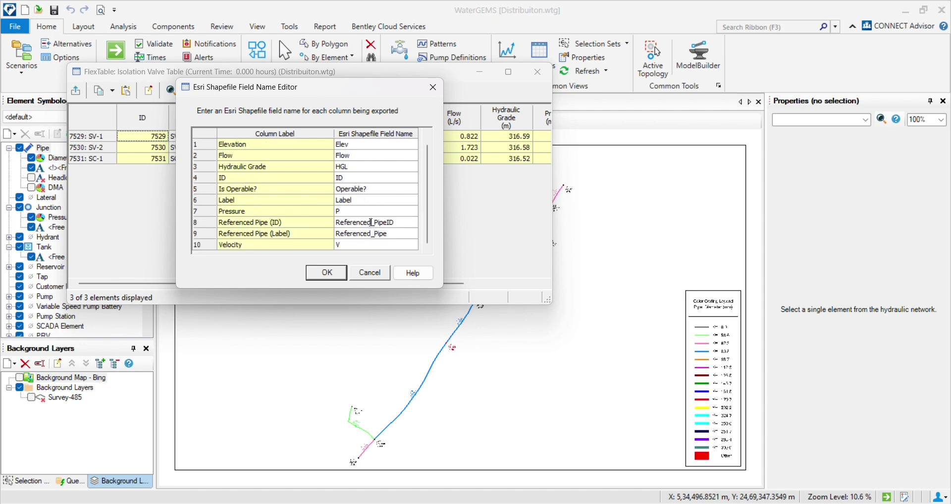
pyautogui.moveTo(371, 223); pyautogui.dragTo(345, 223)
pyautogui.press('BackSpace')
# Shorten the Referenced Pipe (Label) field name to R_Pipe, then complete the valve export and close the table.
pyautogui.click(367, 235)
pyautogui.click(350, 236)
pyautogui.click(342, 233)
pyautogui.moveTo(342, 234); pyautogui.dragTo(365, 233)
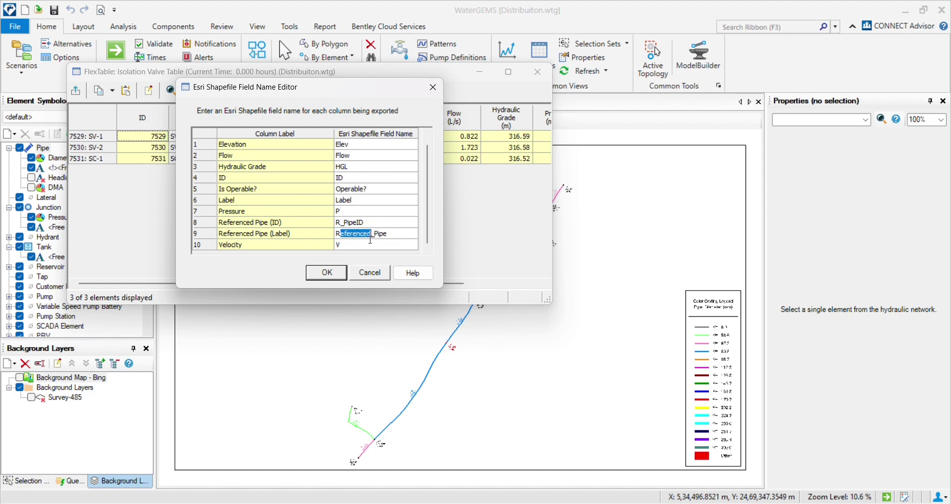
pyautogui.press('BackSpace')
pyautogui.scroll(1, 376, 191)
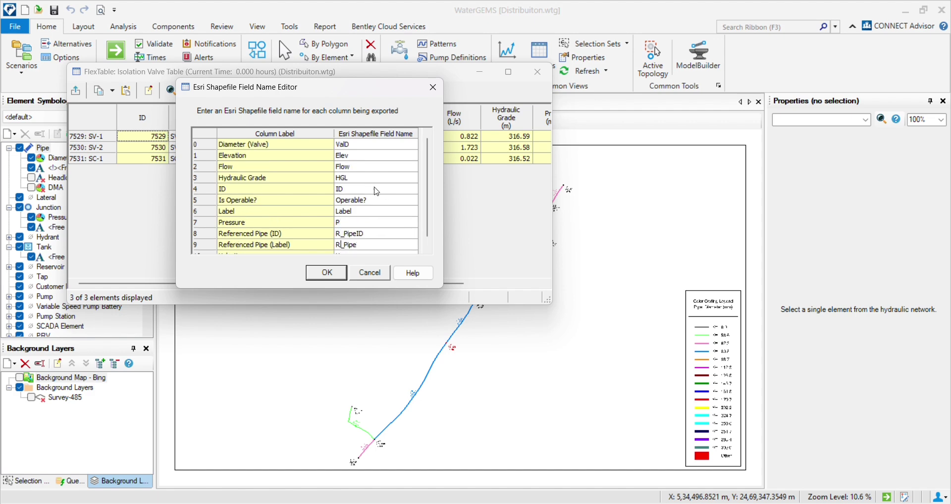
pyautogui.click(326, 272)
pyautogui.click(537, 72)
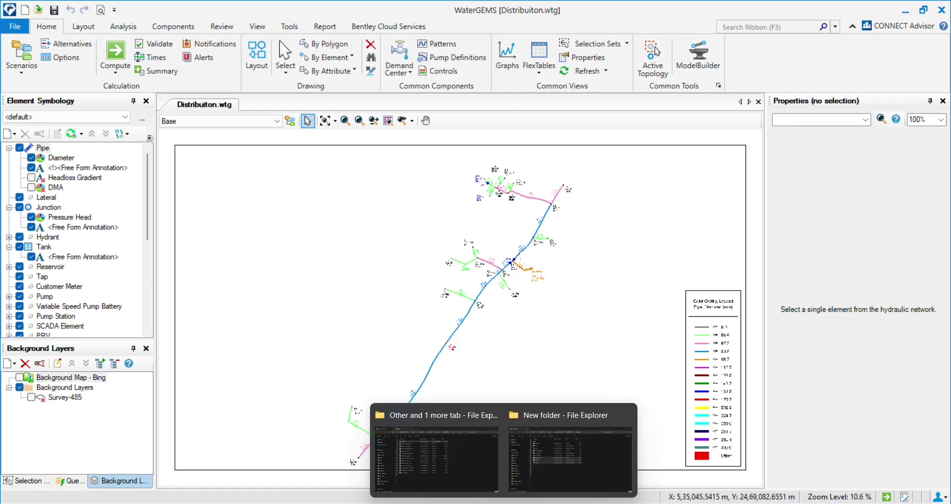
# Check the exported Pipetable, junction table and valves files in File Explorer's New folder, then return to WaterGEMS.
pyautogui.click(530, 439)
pyautogui.click(237, 285)
pyautogui.click(233, 276)
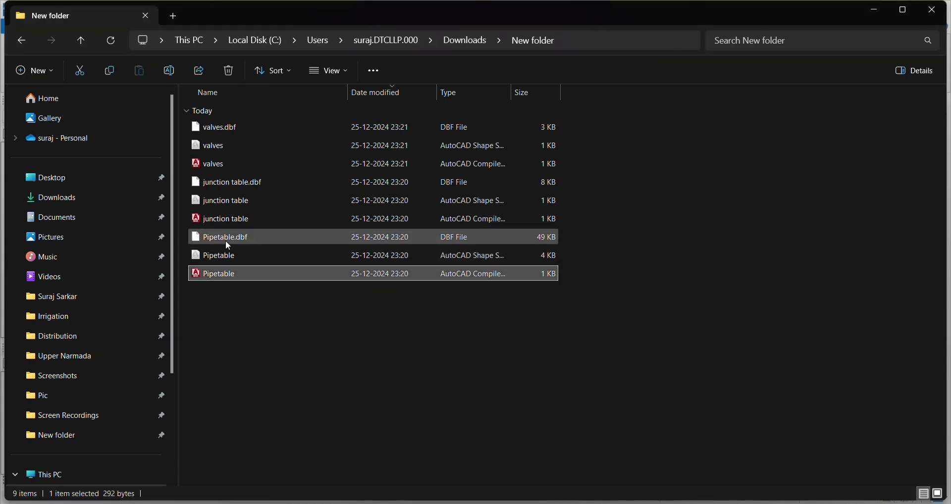
pyautogui.click(221, 220)
pyautogui.click(209, 163)
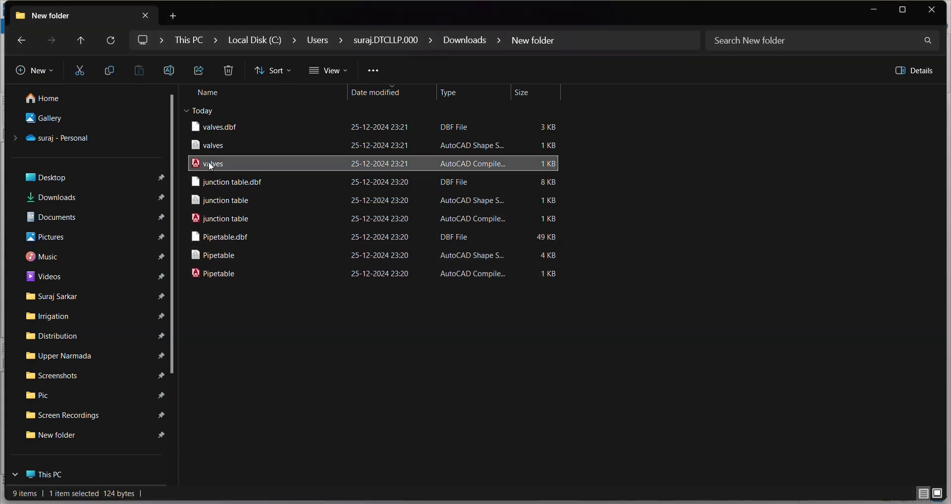
pyautogui.click(639, 448)
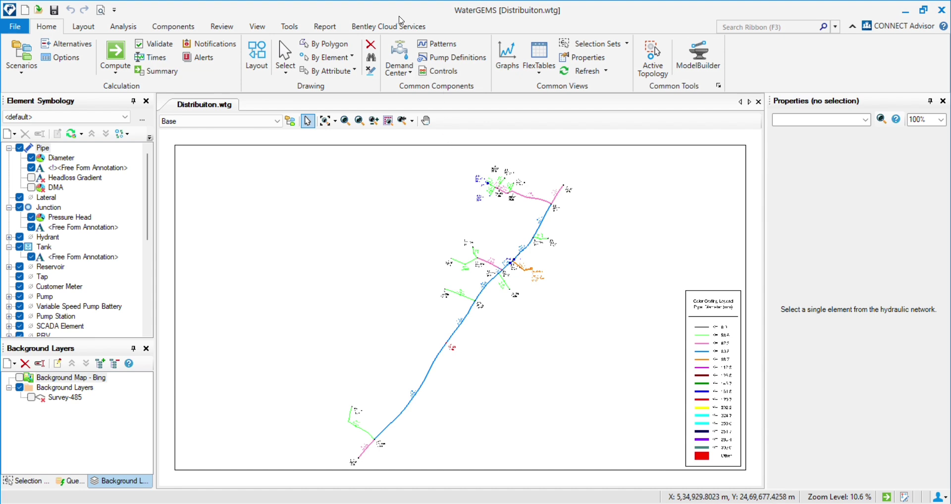
pyautogui.scroll(-3, 412, 267)
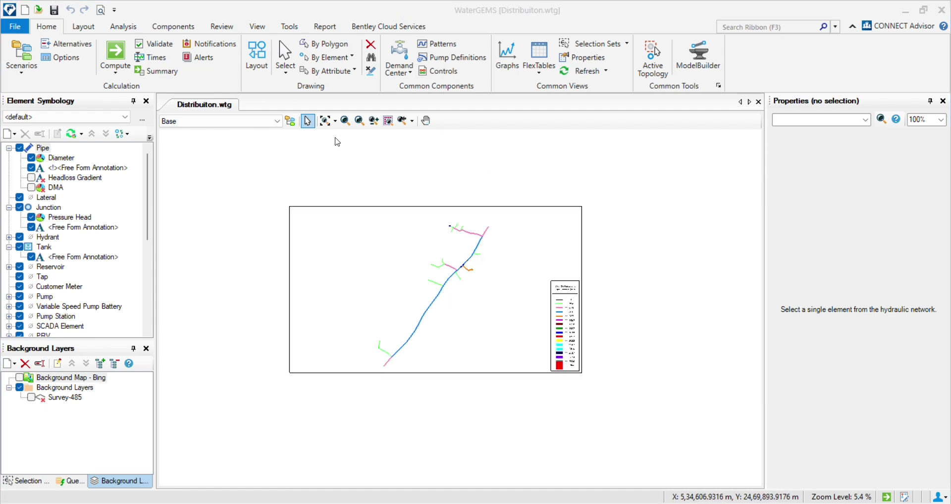
pyautogui.click(325, 121)
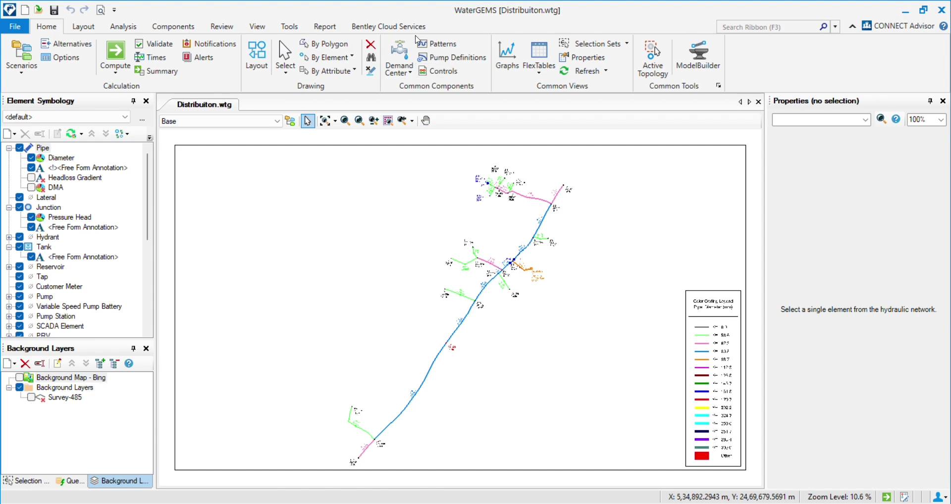
pyautogui.click(407, 22)
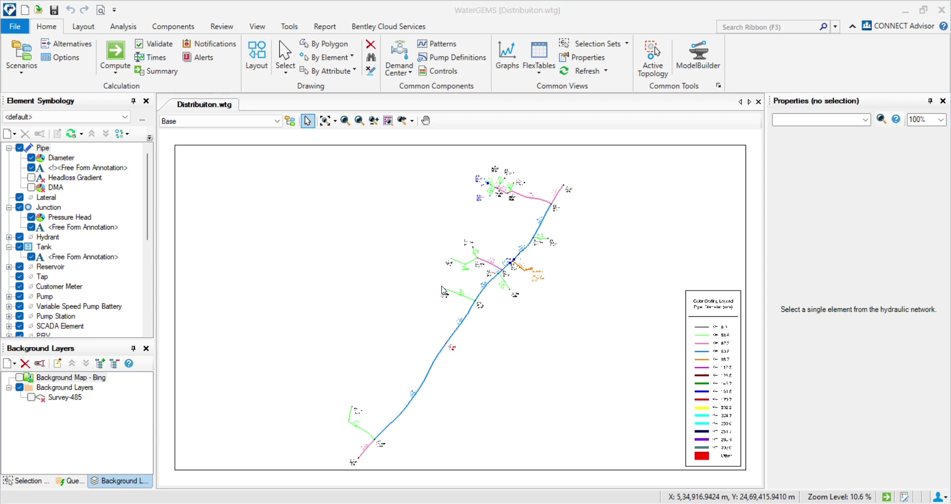